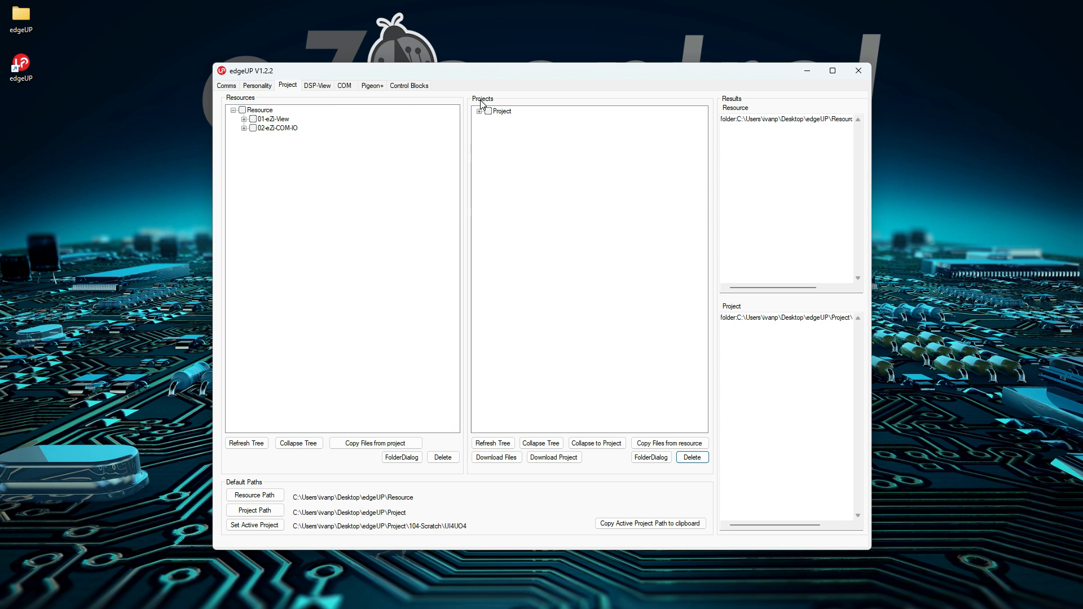
Step: Compare the edgeUP Resource folder in File Explorer with the resource tree, down through 01-eZi-View to V2-x
click(25, 17)
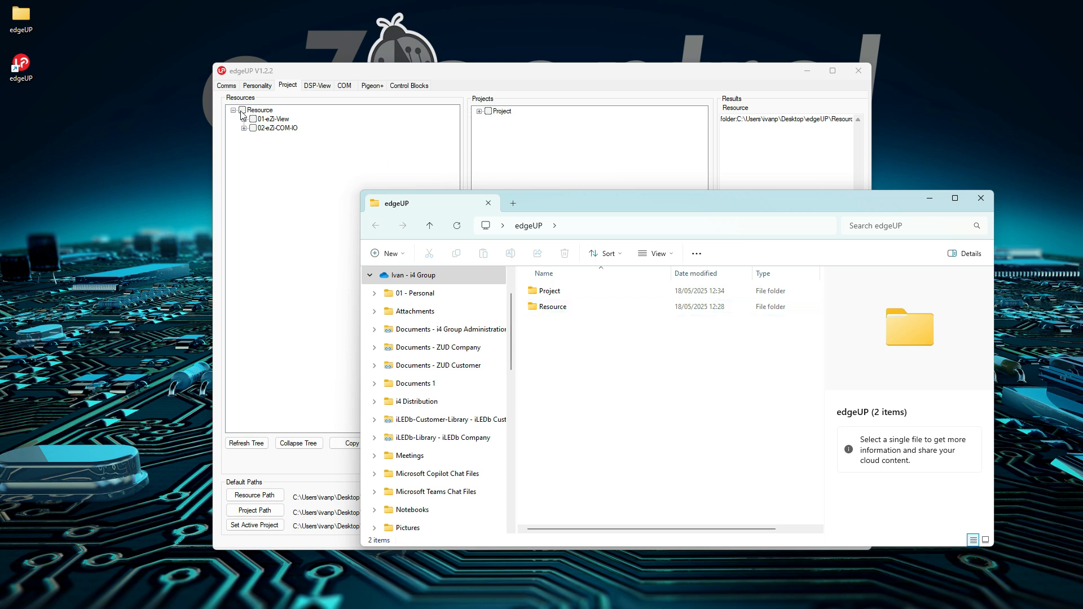
double_click(534, 308)
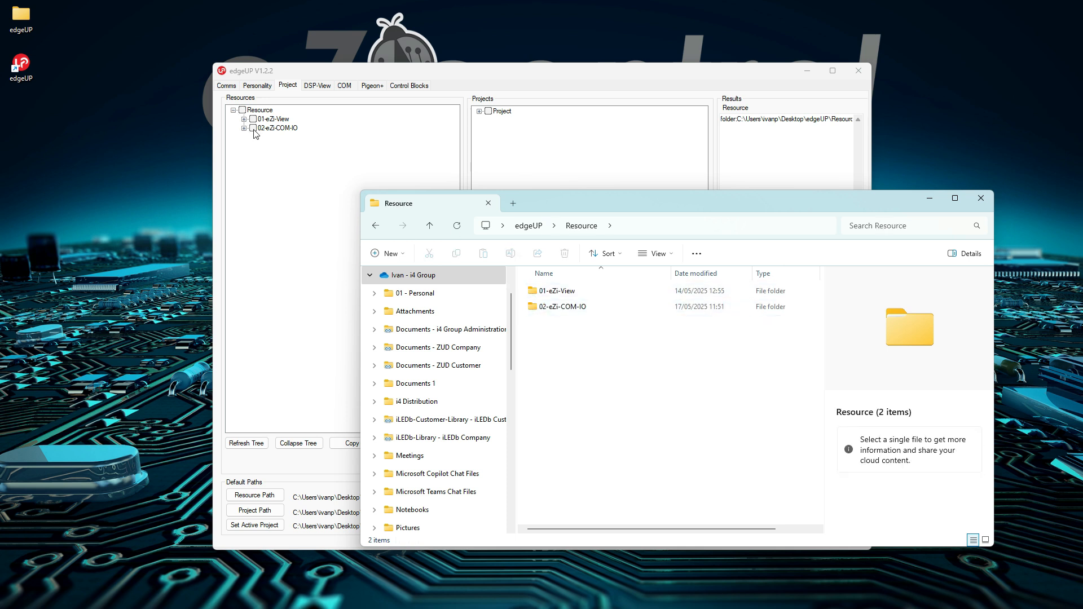
click(533, 294)
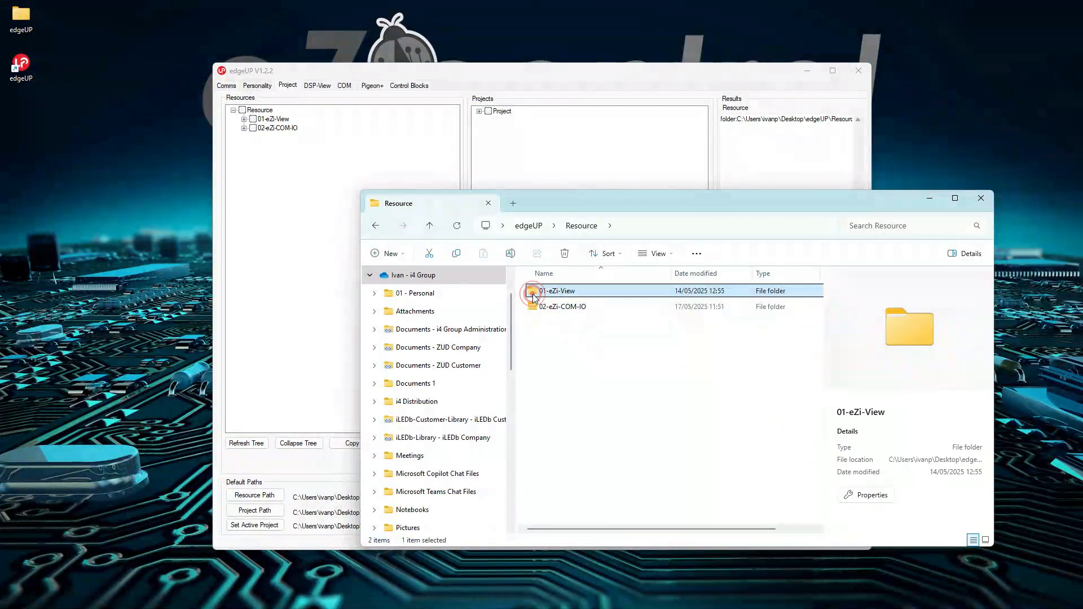
double_click(534, 294)
click(244, 119)
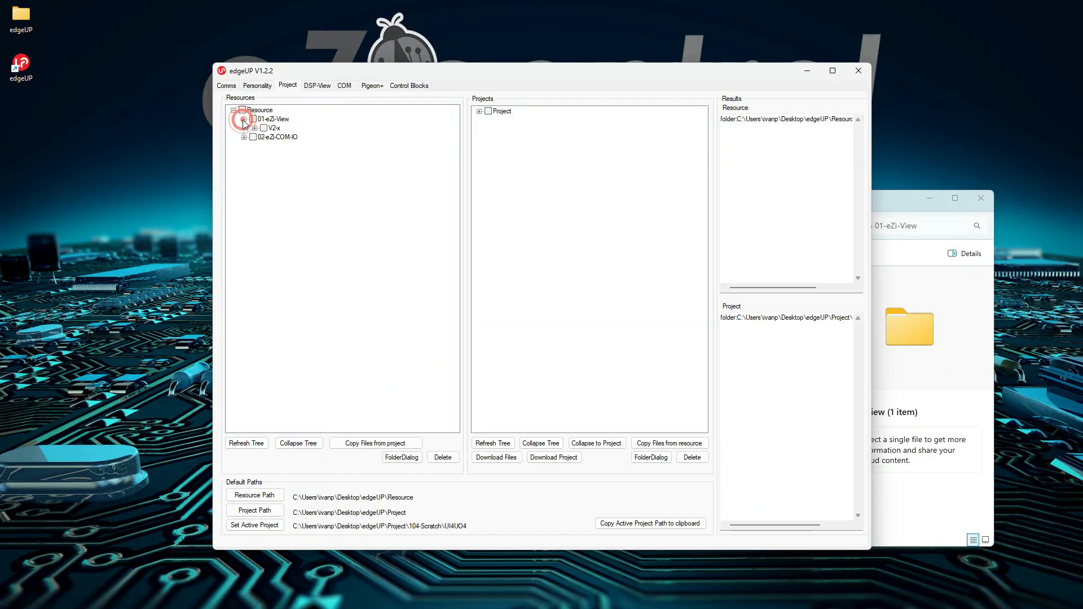
click(891, 196)
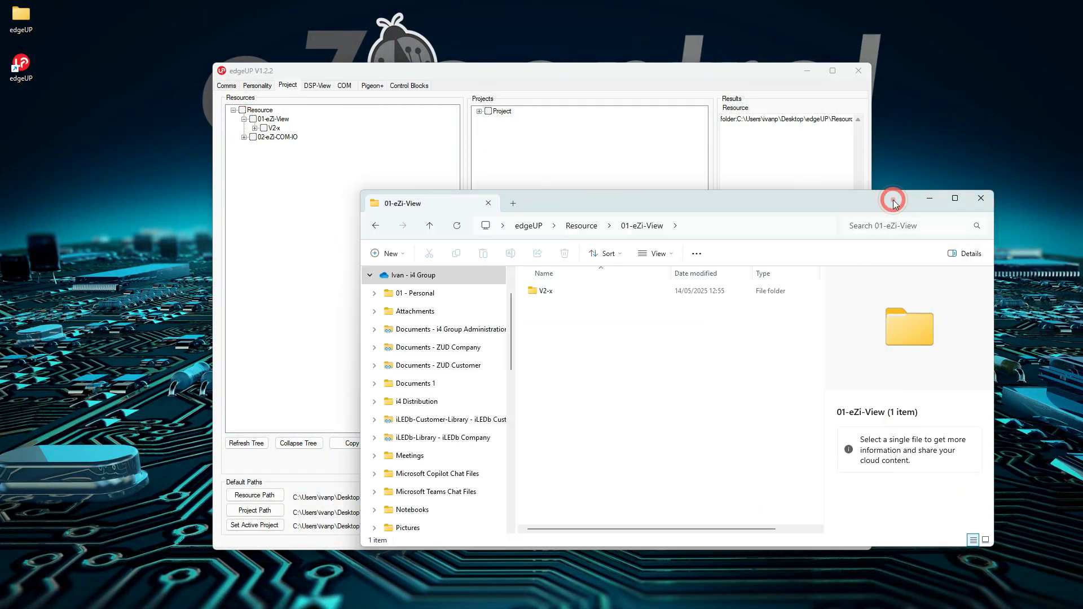
double_click(539, 292)
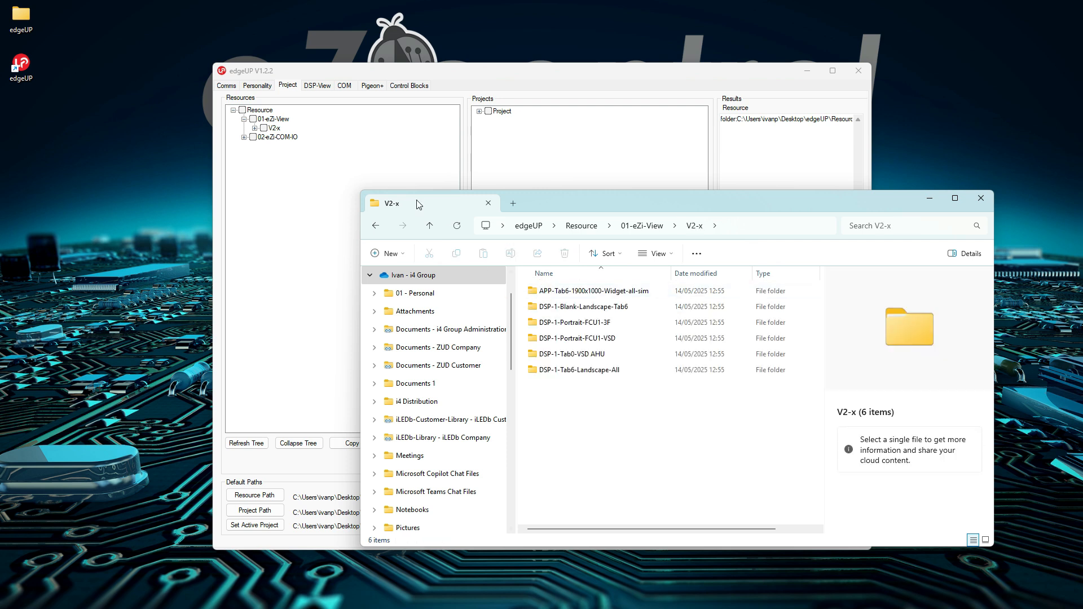
click(255, 128)
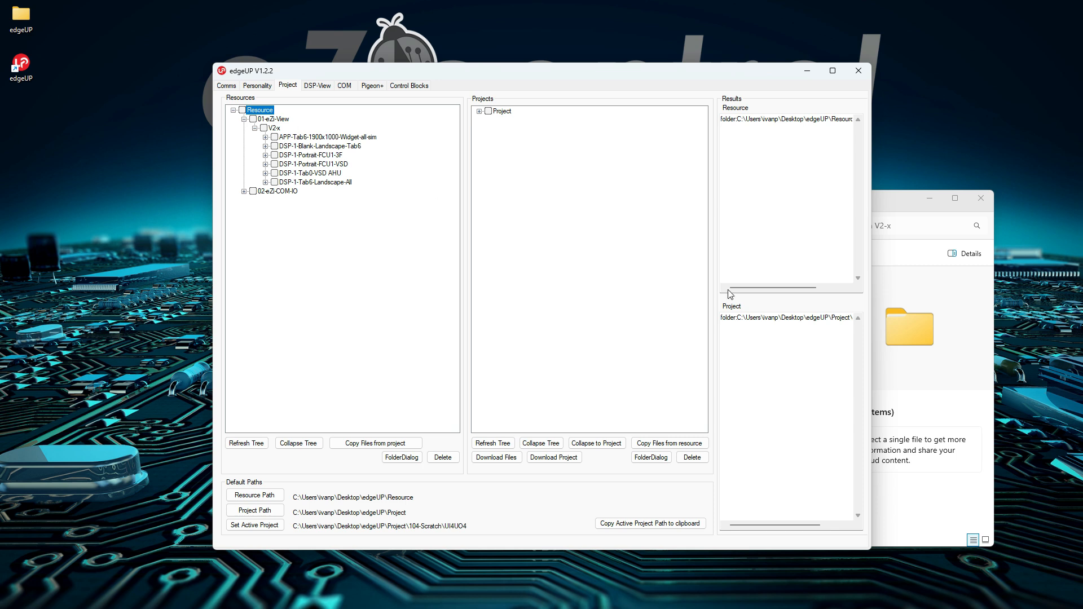
click(910, 202)
click(984, 198)
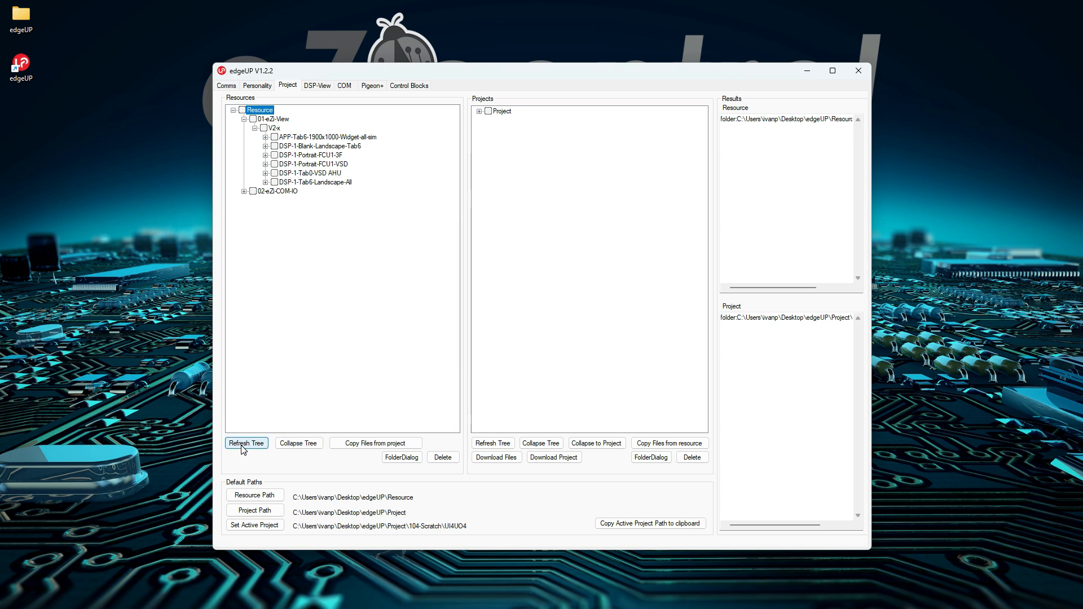
Step: Collapse the resource tree and view the Resource folder in its folder dialog without opening a file
click(304, 447)
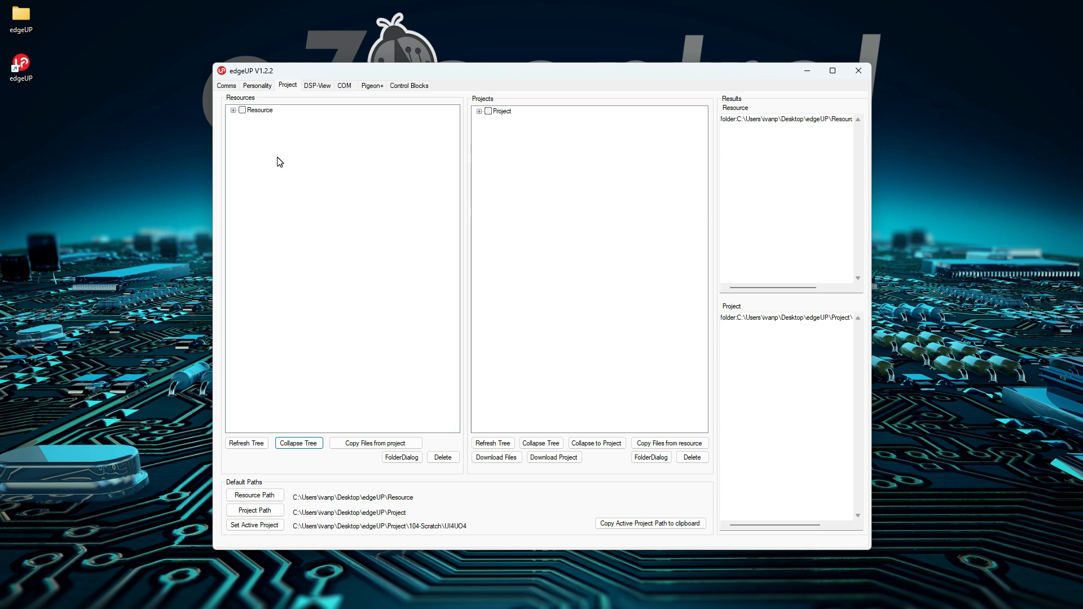
click(403, 458)
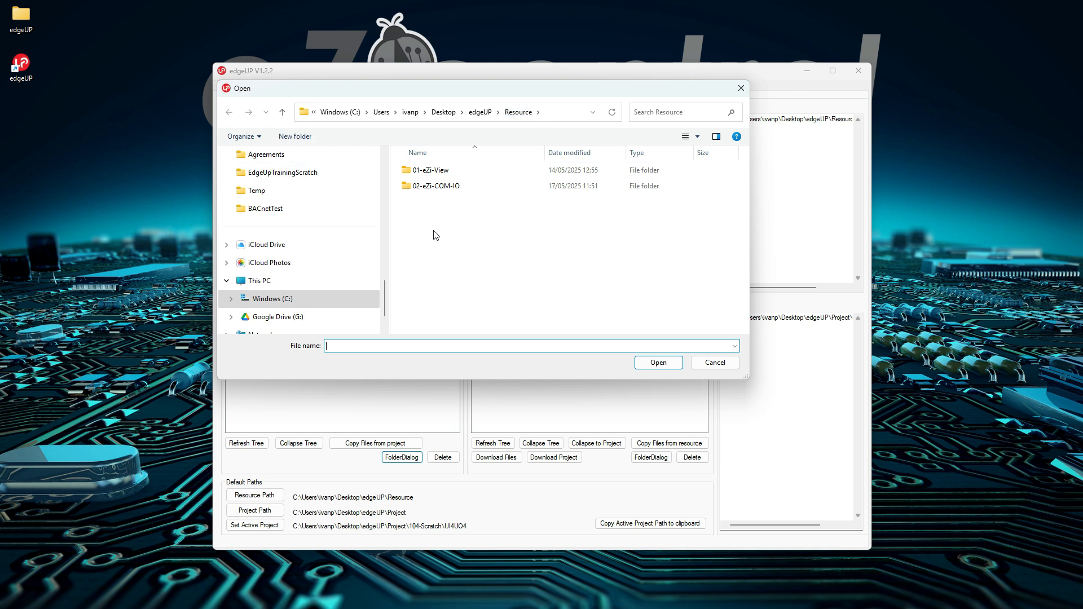
click(724, 365)
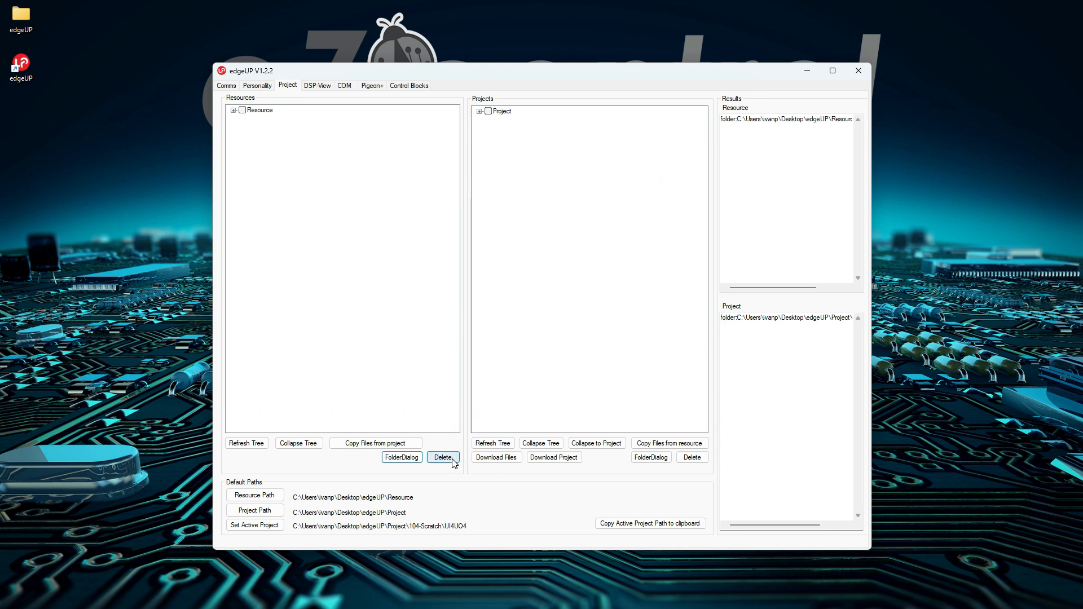
Step: Examine the files of APP-Tab6-1900x1000-Widget-all-sim under 01-eZi-View, V2-x, and collapse the resource tree
click(232, 112)
click(243, 119)
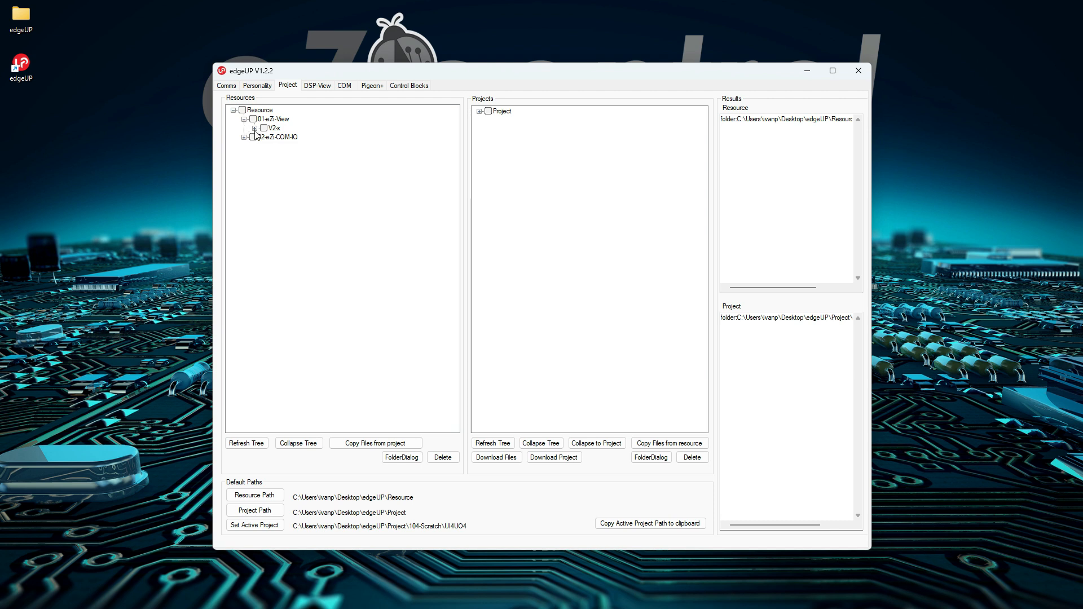
click(254, 128)
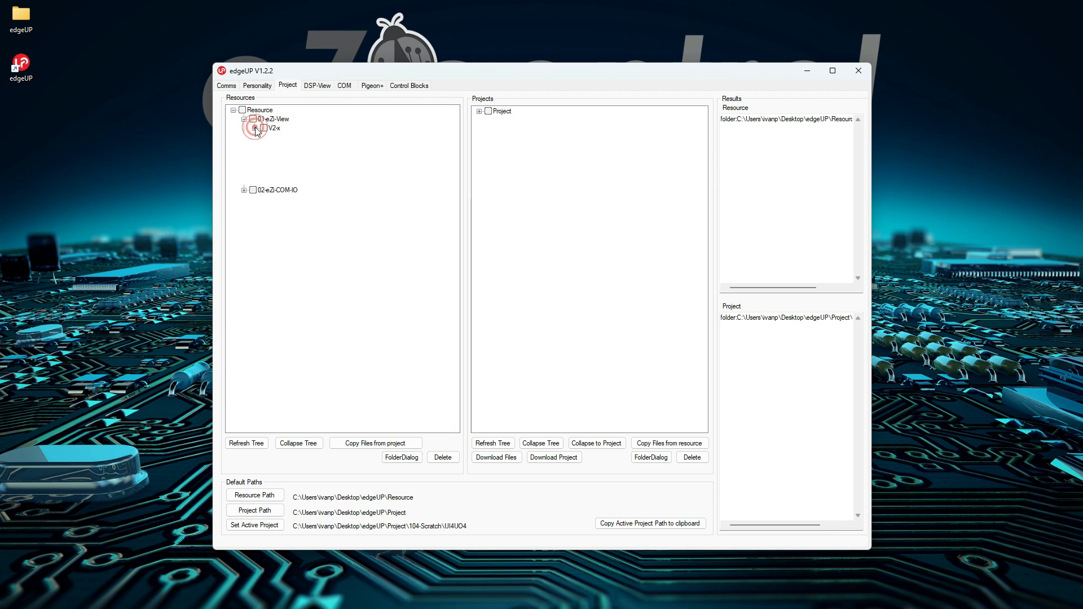
click(265, 137)
click(285, 147)
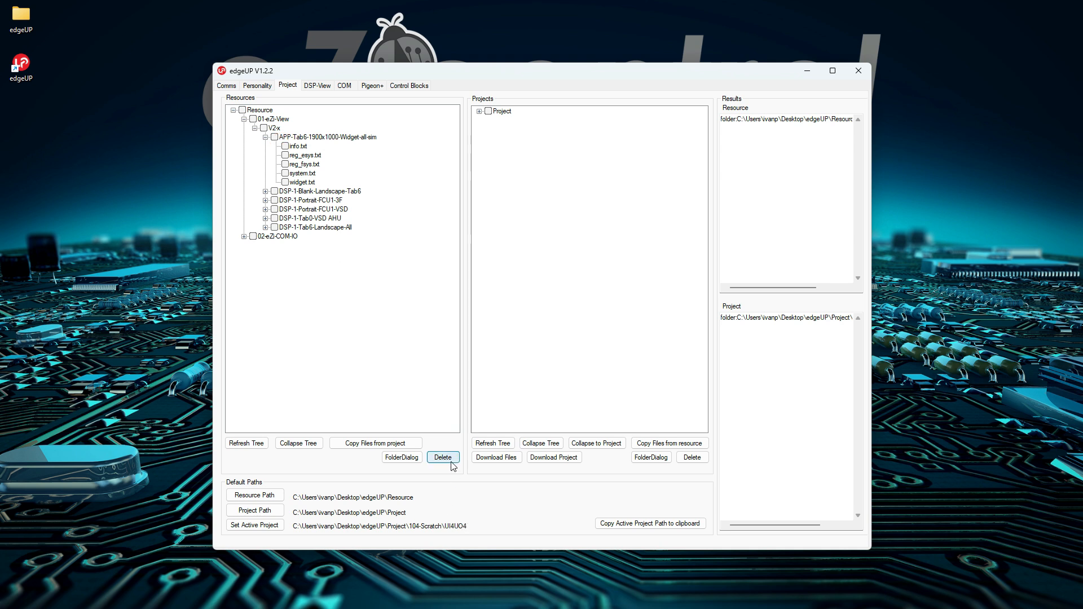
click(233, 110)
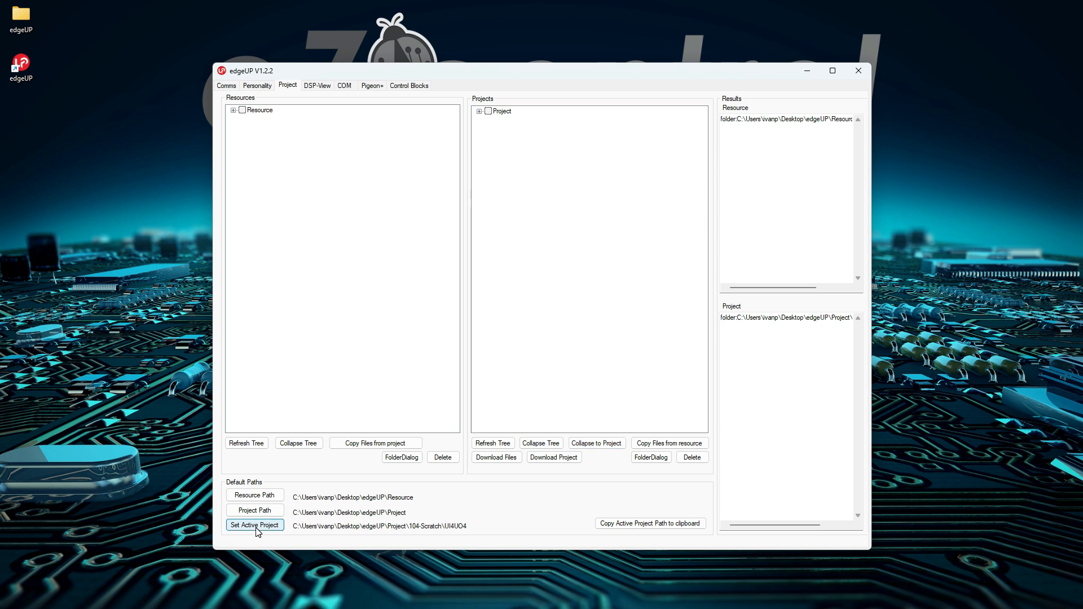
Step: Set the Temp folder as the active project and collapse the project tree to it
click(479, 112)
click(498, 121)
click(251, 531)
click(597, 442)
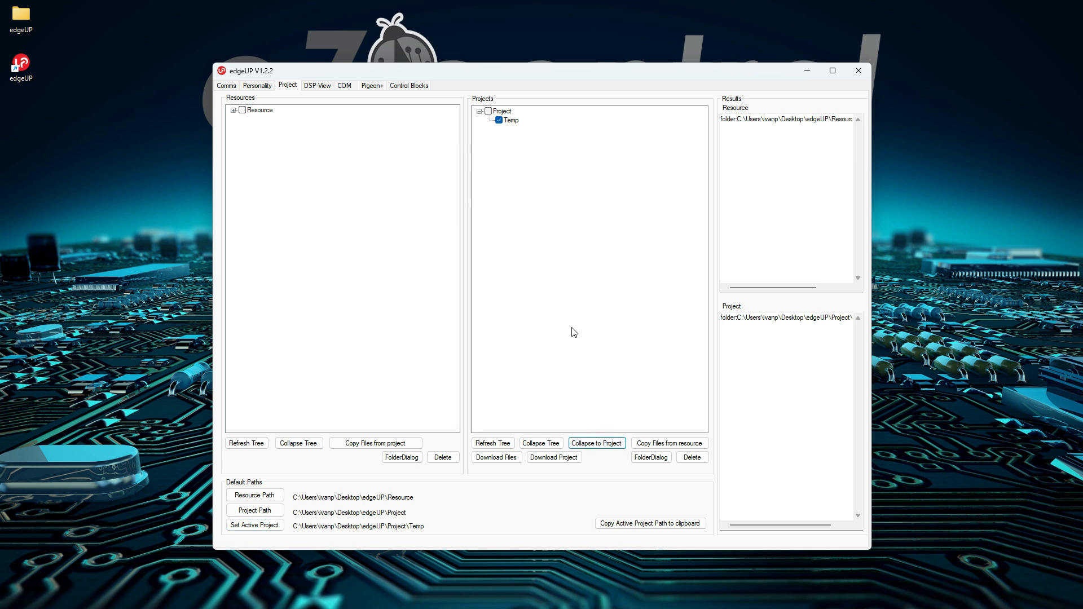
click(479, 111)
click(591, 444)
Step: Expand the resource tree again and toggle the selection of the Project root and Temp folders
click(234, 111)
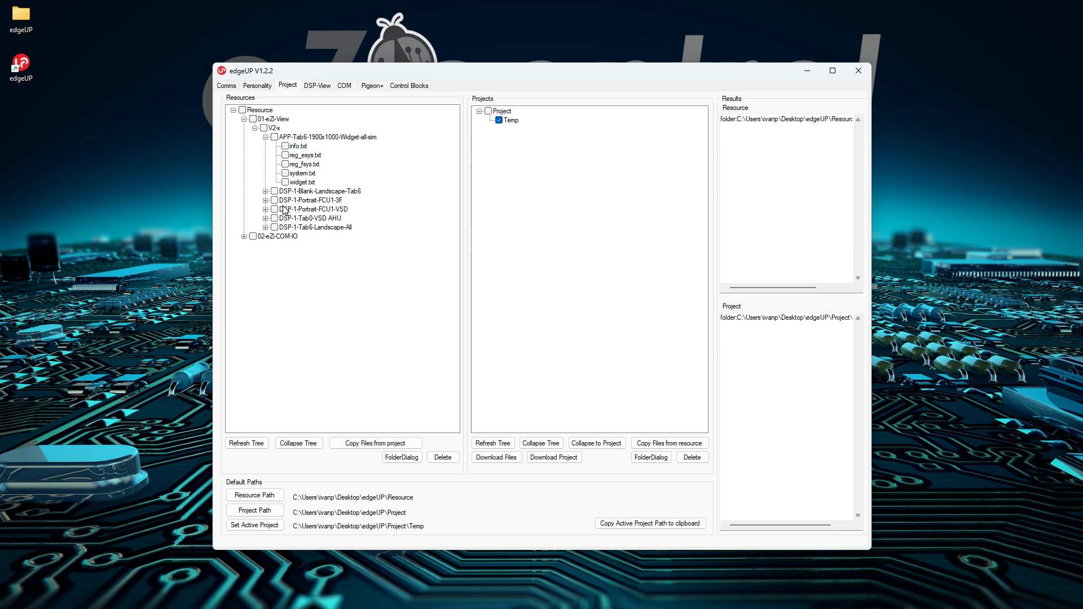
click(488, 112)
click(499, 120)
click(488, 111)
click(499, 120)
Step: Create a folder named "04 - Project Tab" in the Project folder through the projects folder dialog
click(488, 111)
click(651, 457)
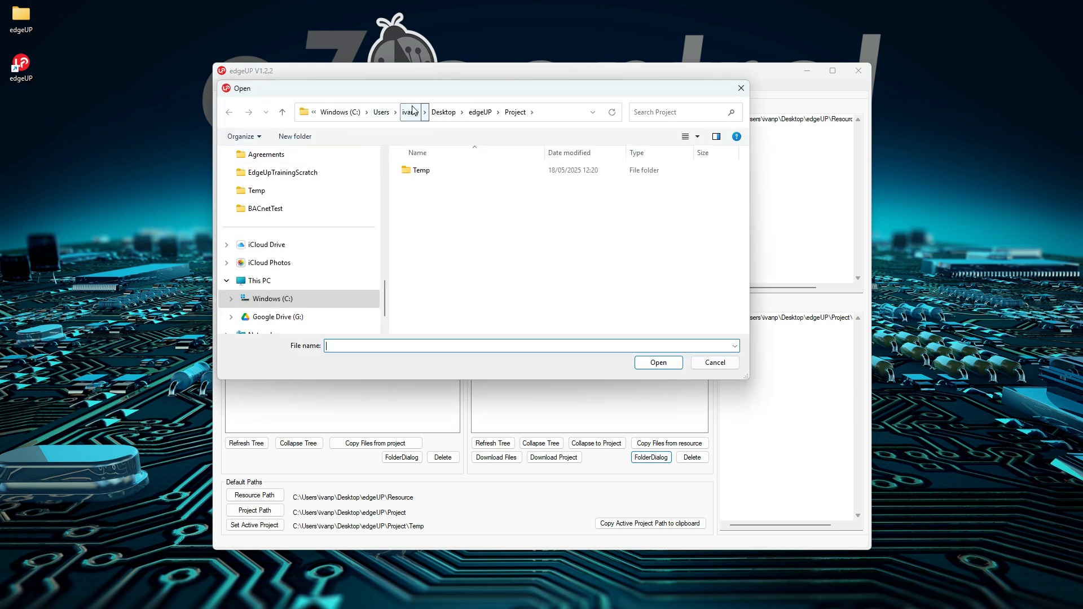
click(298, 136)
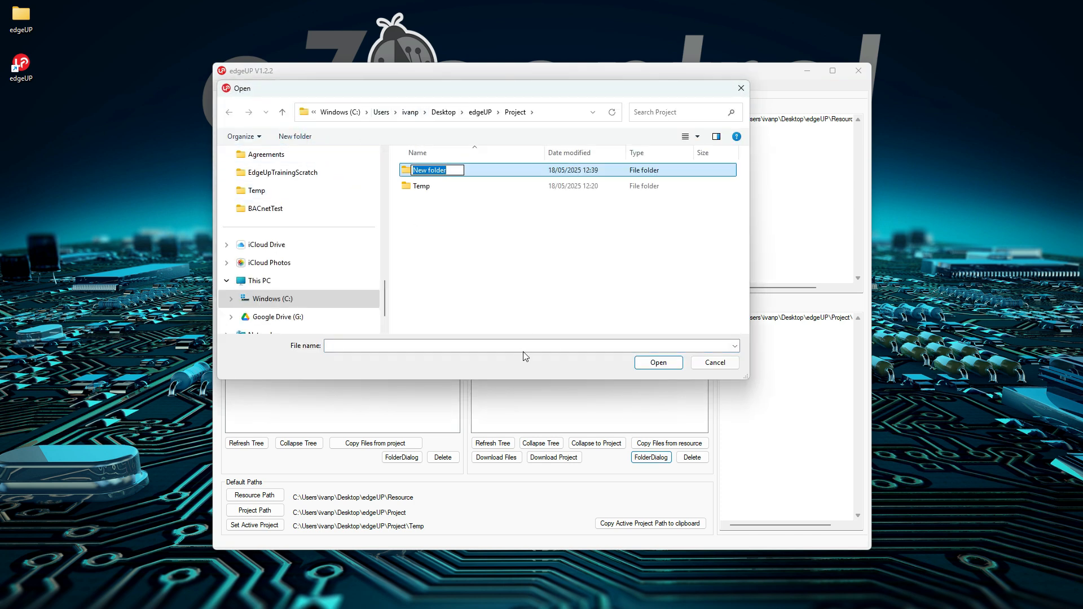
text(04 - Project Tab)
key(Return)
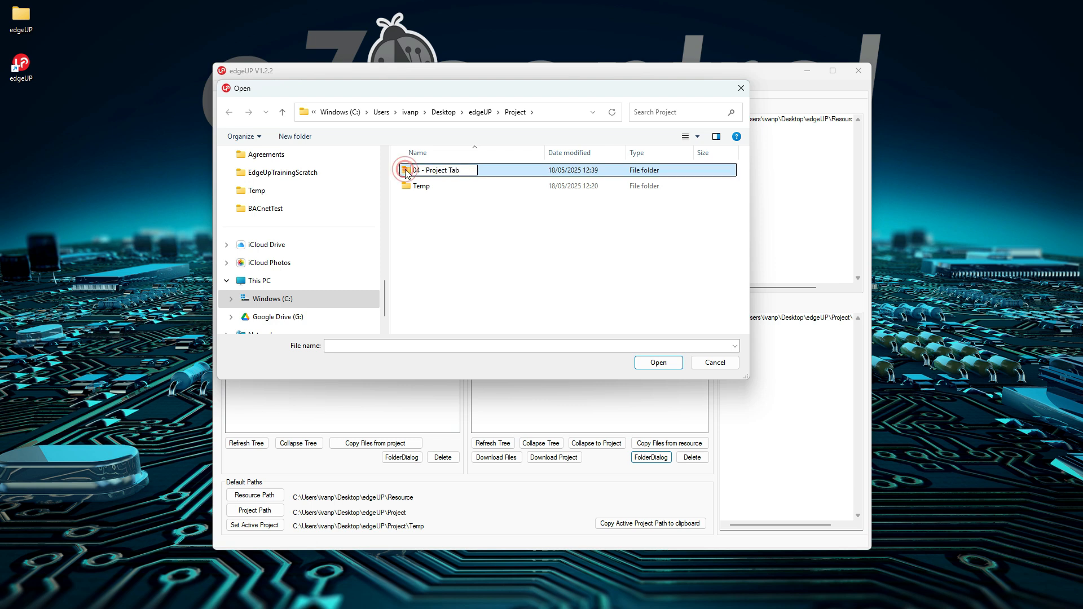
Step: Create a subfolder named UI4UO4 inside "04 - Project Tab" and close the folder dialog
double_click(406, 171)
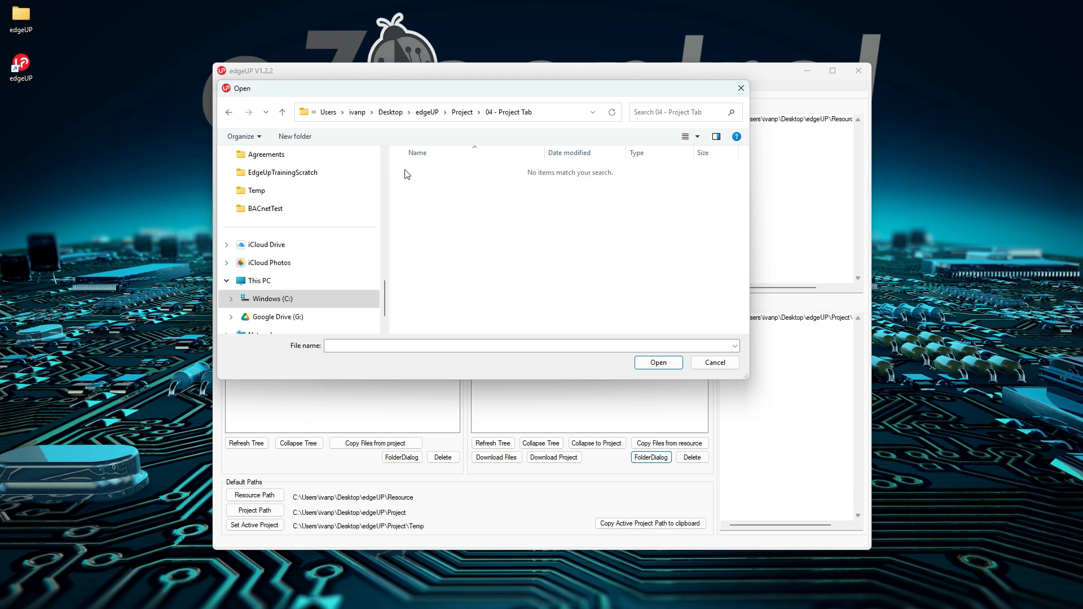
click(289, 138)
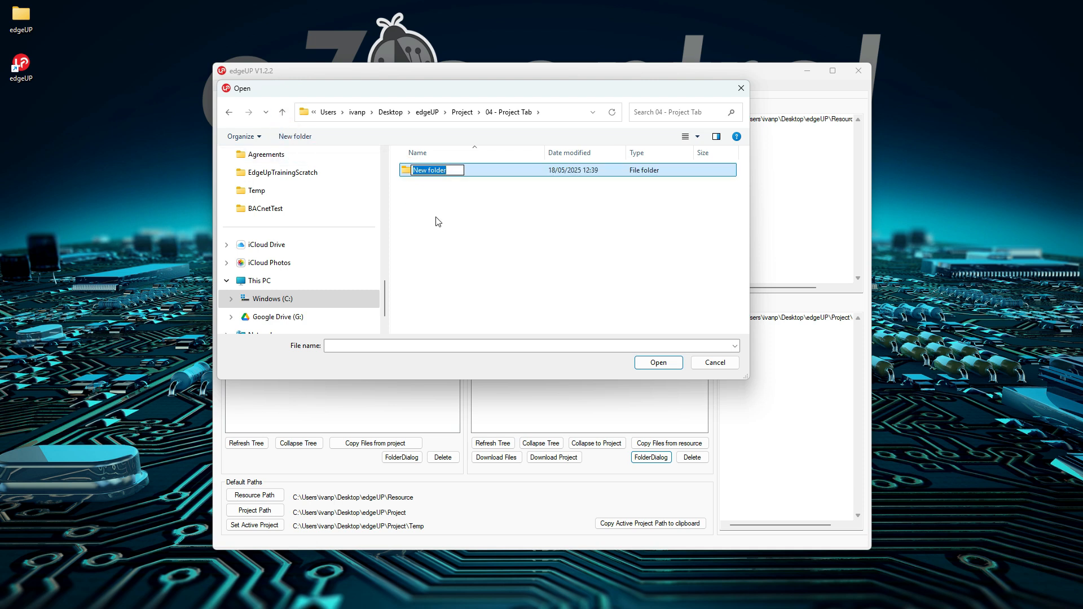
text(UI4UO)
key(Return)
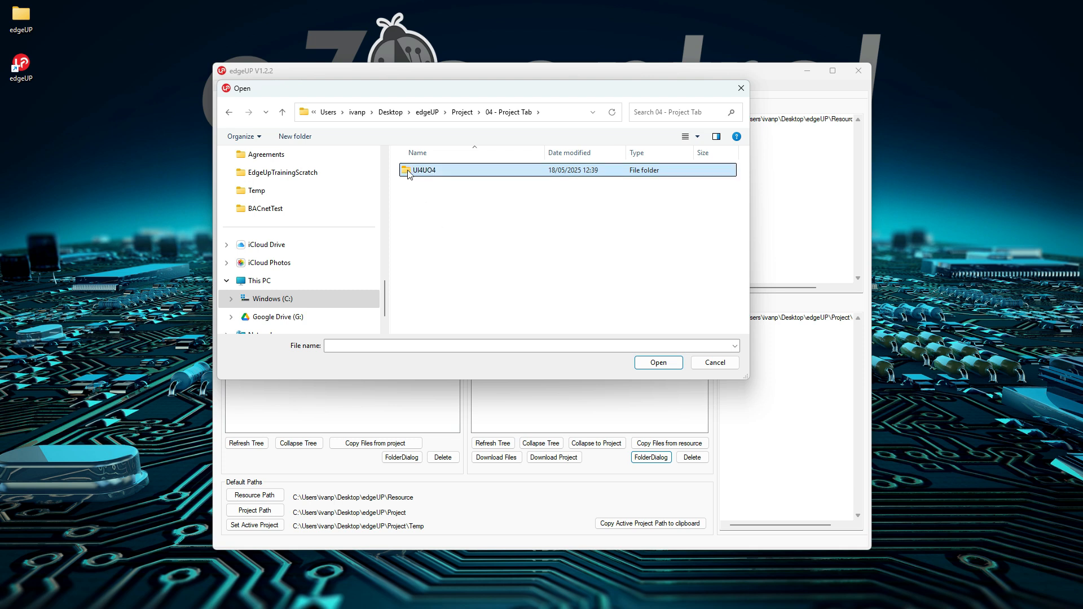
click(728, 364)
Step: Set the UI4UO4 folder under "04 - Project Tab" as the active project
click(479, 111)
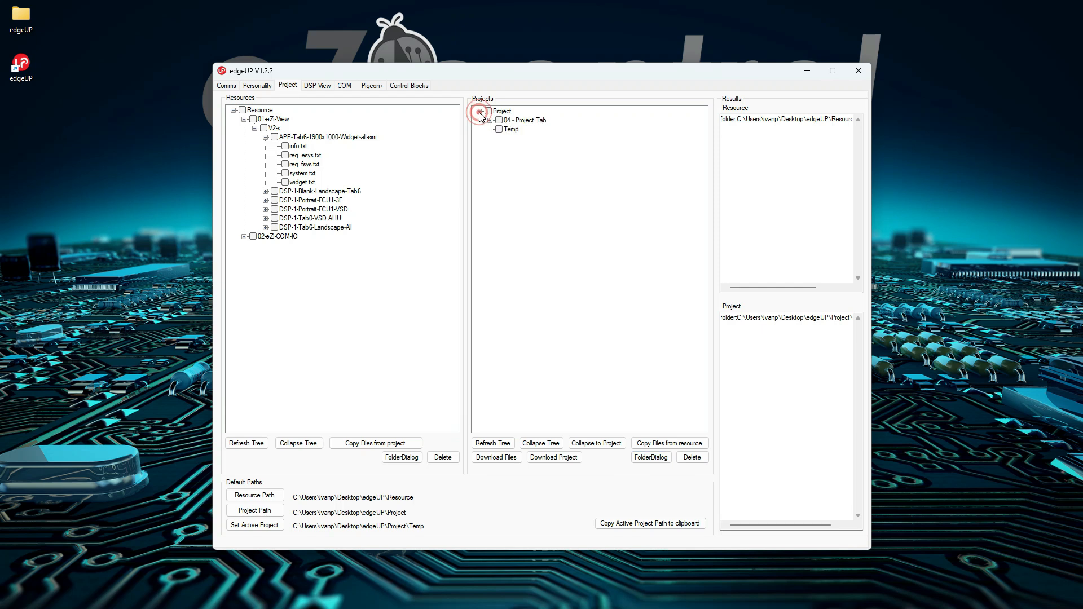
click(491, 120)
click(509, 129)
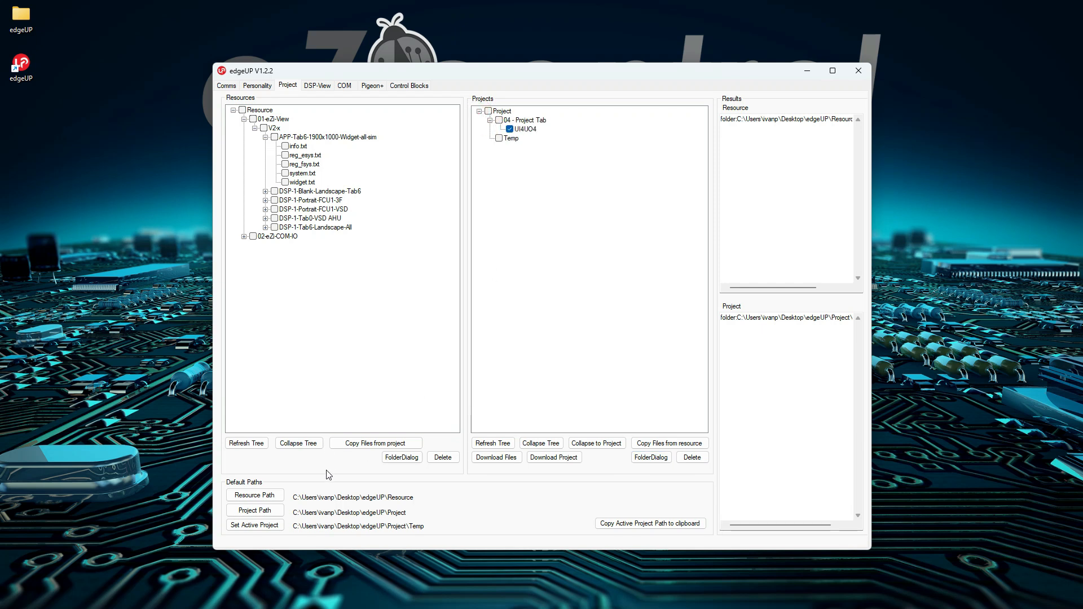
click(270, 528)
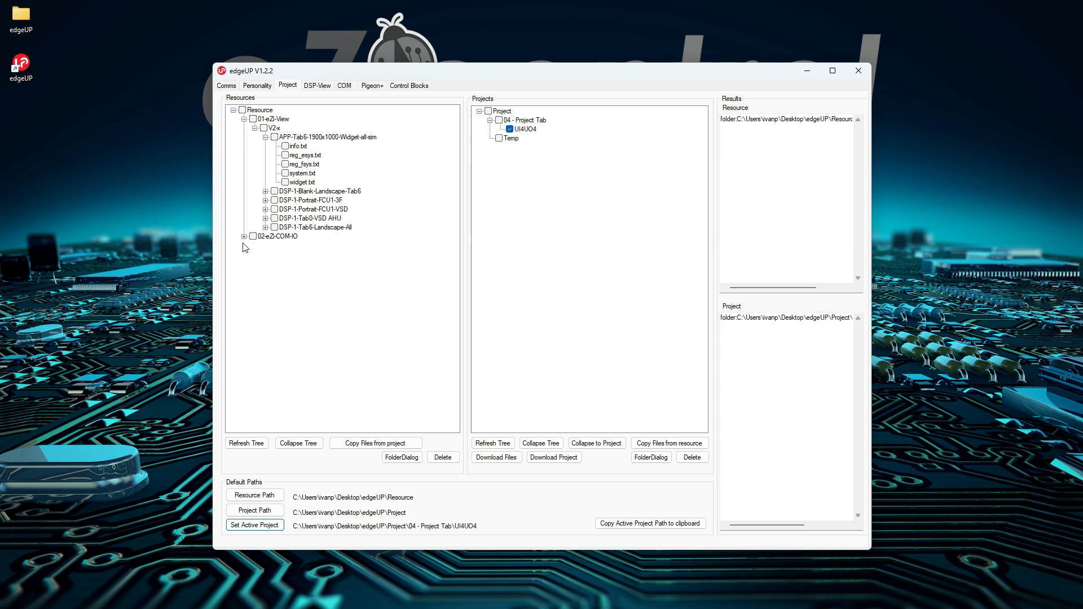
Step: Copy bacnet.txt, control.txt, reg_fsys.txt and system.txt from the BACnetTest resource under 02-eZi-COM-IO into UI4UO4, and expand that project folder
click(244, 120)
click(244, 128)
click(255, 138)
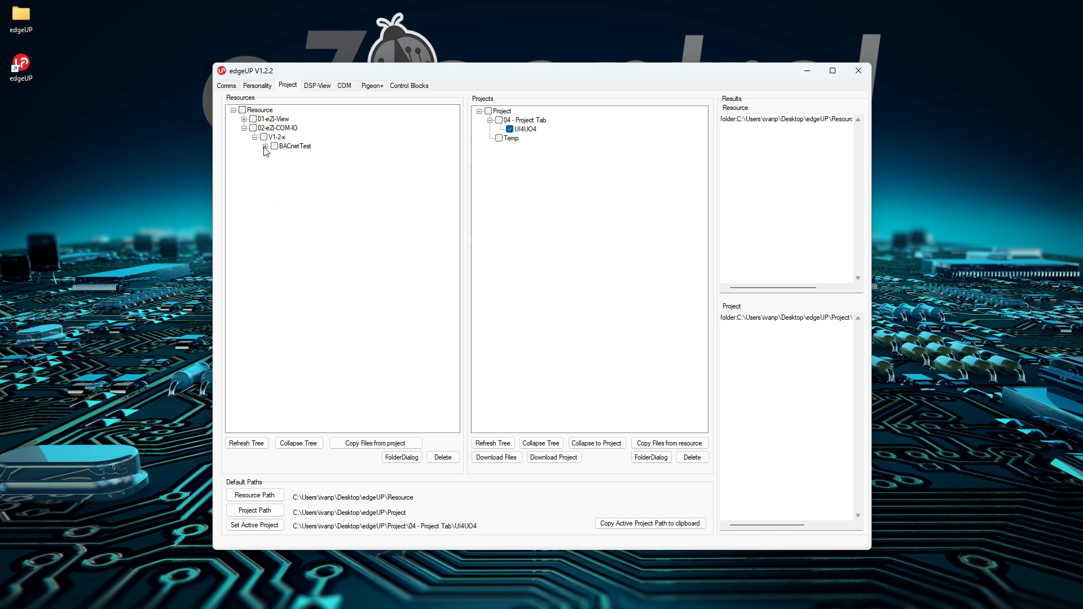
click(265, 147)
click(285, 155)
click(286, 165)
click(285, 173)
click(285, 182)
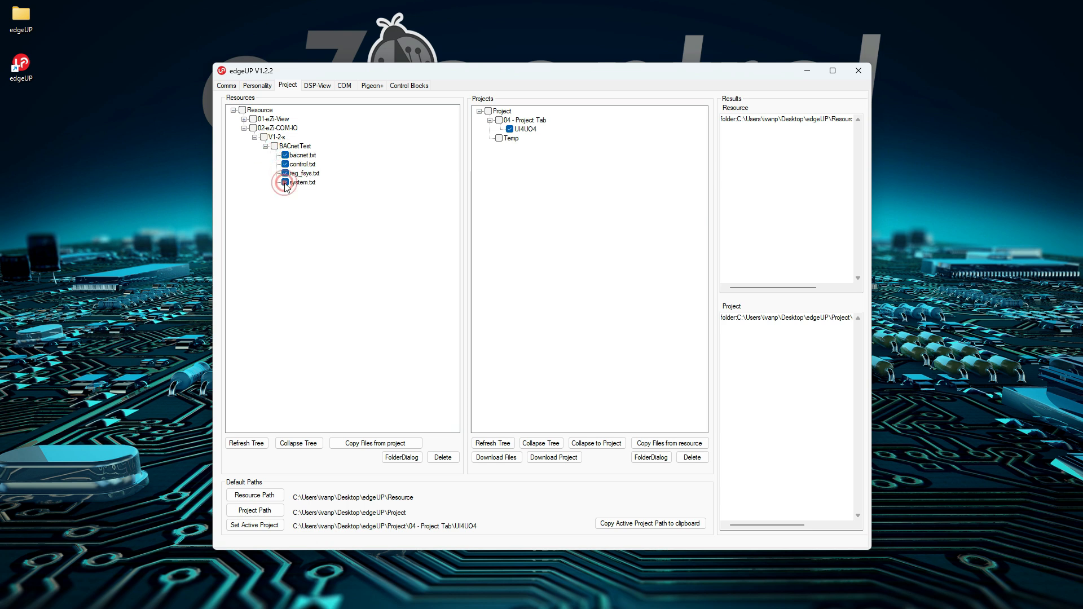
click(509, 129)
click(664, 444)
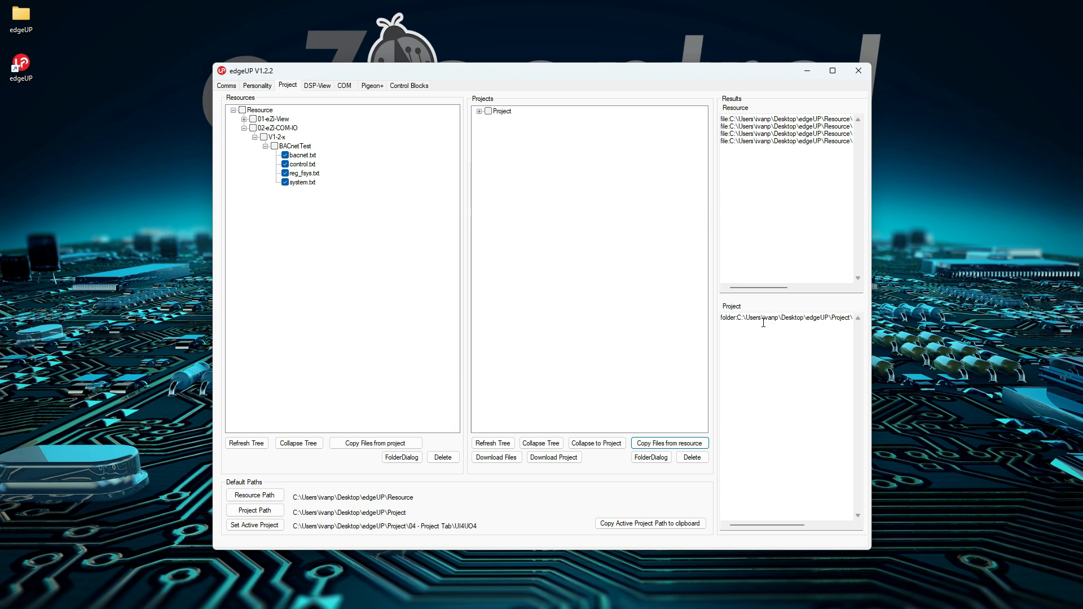
click(479, 112)
click(490, 121)
click(501, 129)
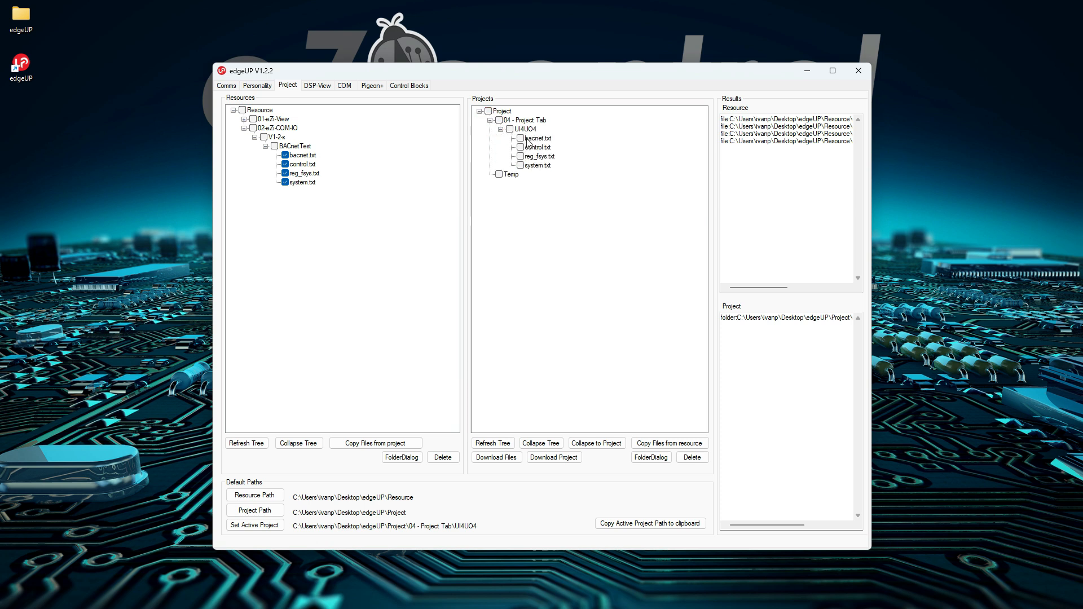
Step: Copy the whole BACnetTest resource folder, with no individual files ticked, into "04 - Project Tab" and expand the copy
click(499, 121)
click(285, 156)
click(286, 164)
click(286, 173)
click(285, 182)
click(274, 147)
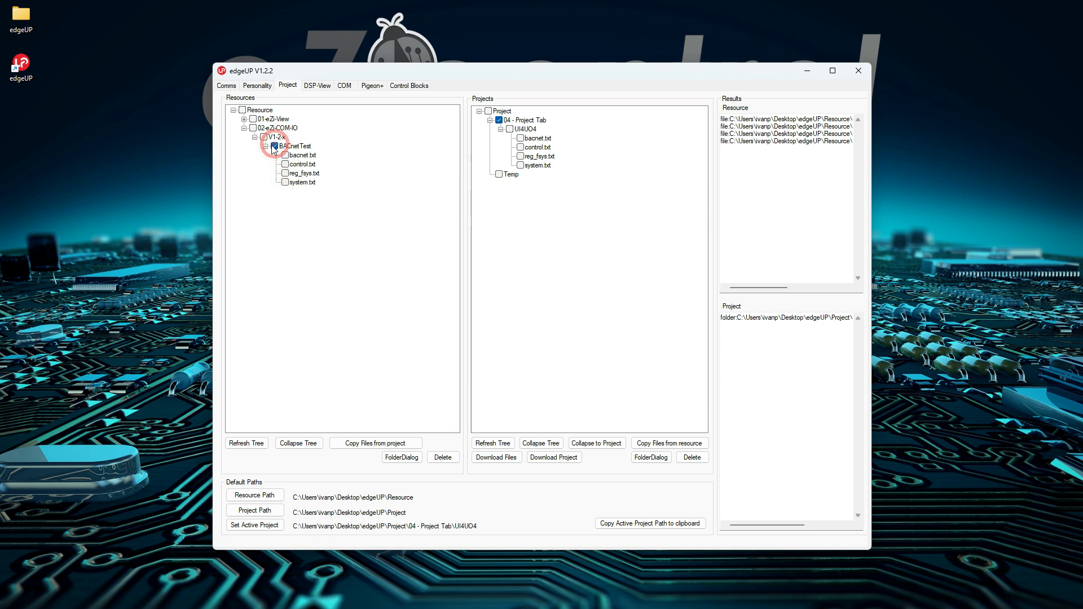
click(655, 442)
click(479, 111)
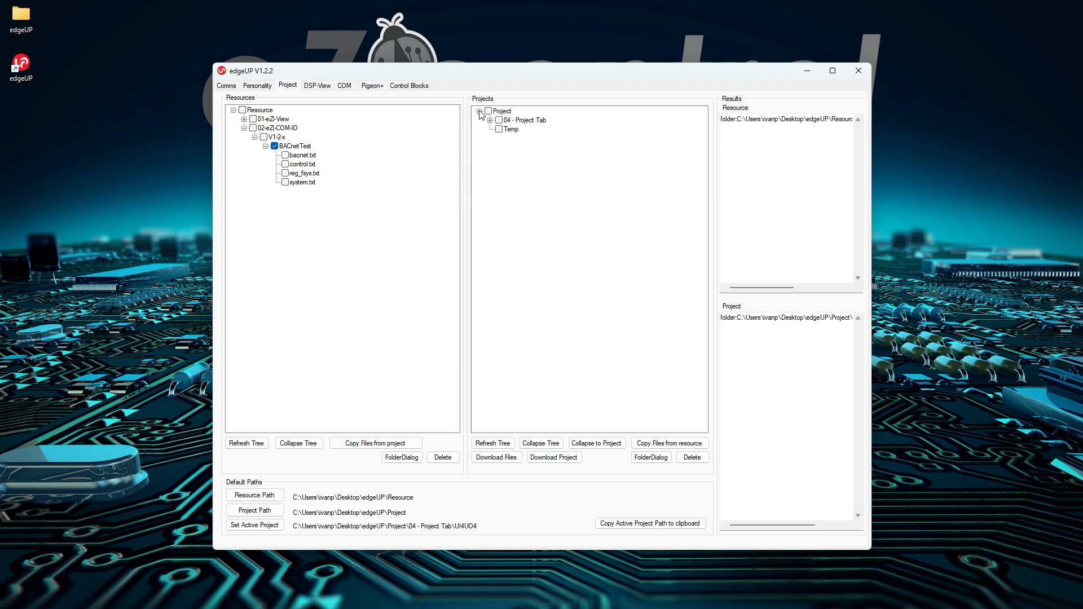
click(491, 120)
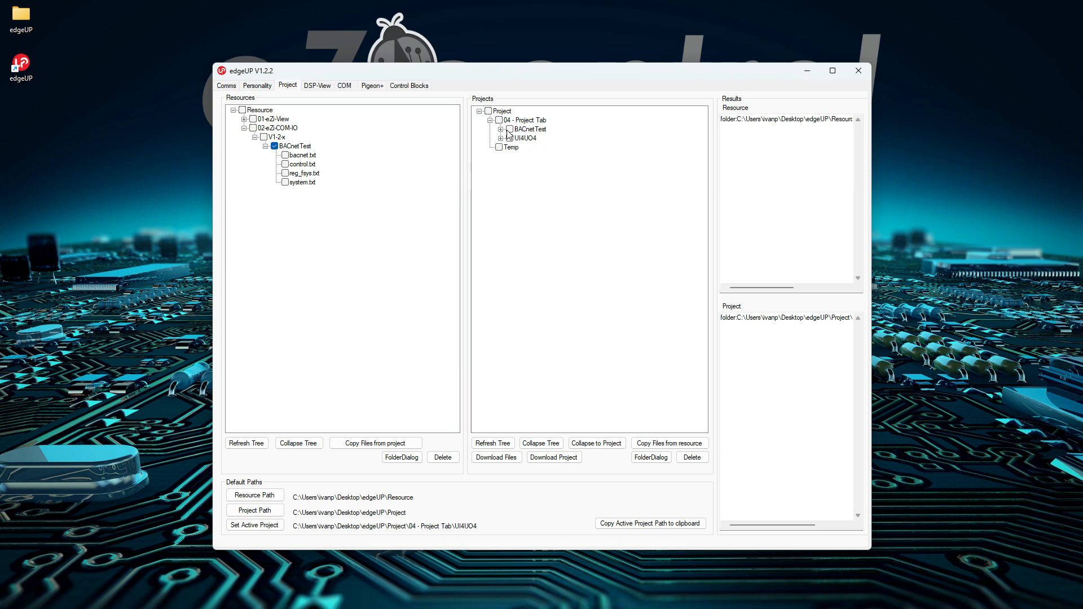
click(501, 129)
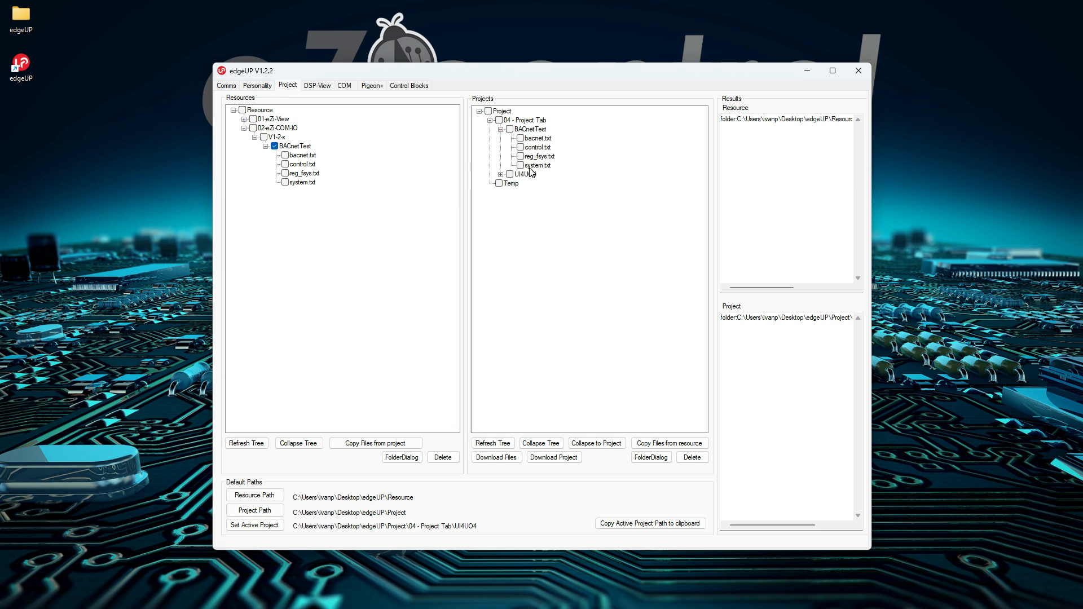
Step: Delete the copied BACnetTest folder from "04 - Project Tab", confirm, and re-expand the Project tree down to that folder
click(510, 130)
click(275, 147)
click(693, 458)
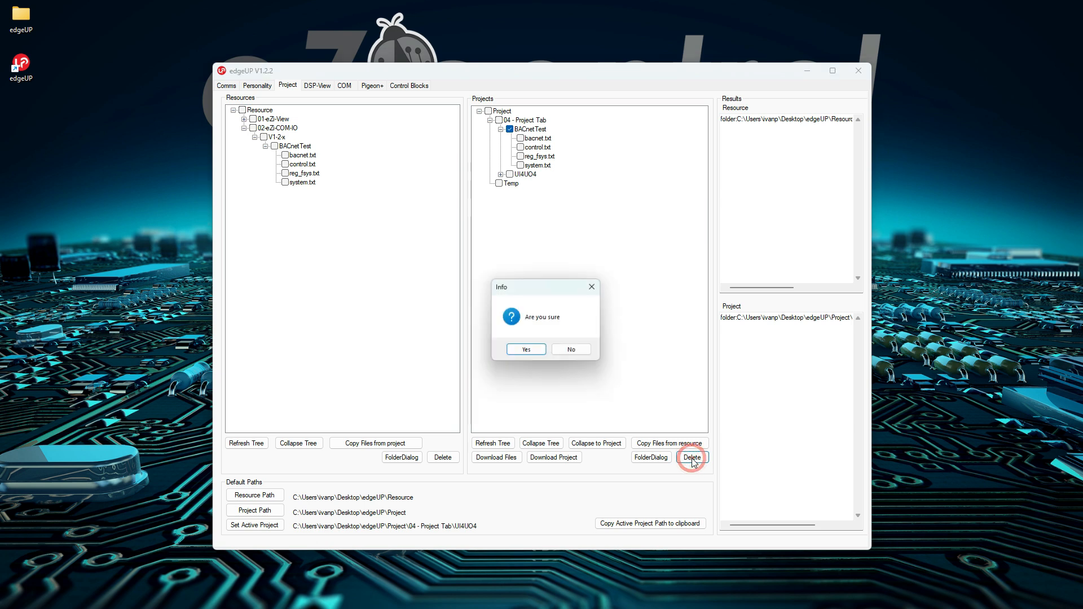
click(524, 348)
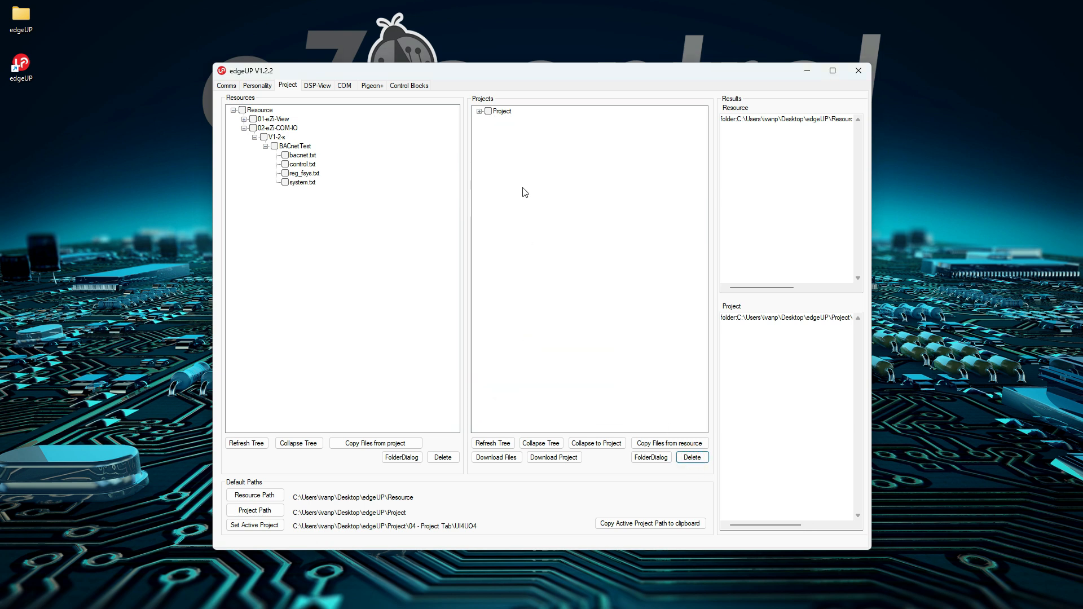
click(480, 111)
click(490, 120)
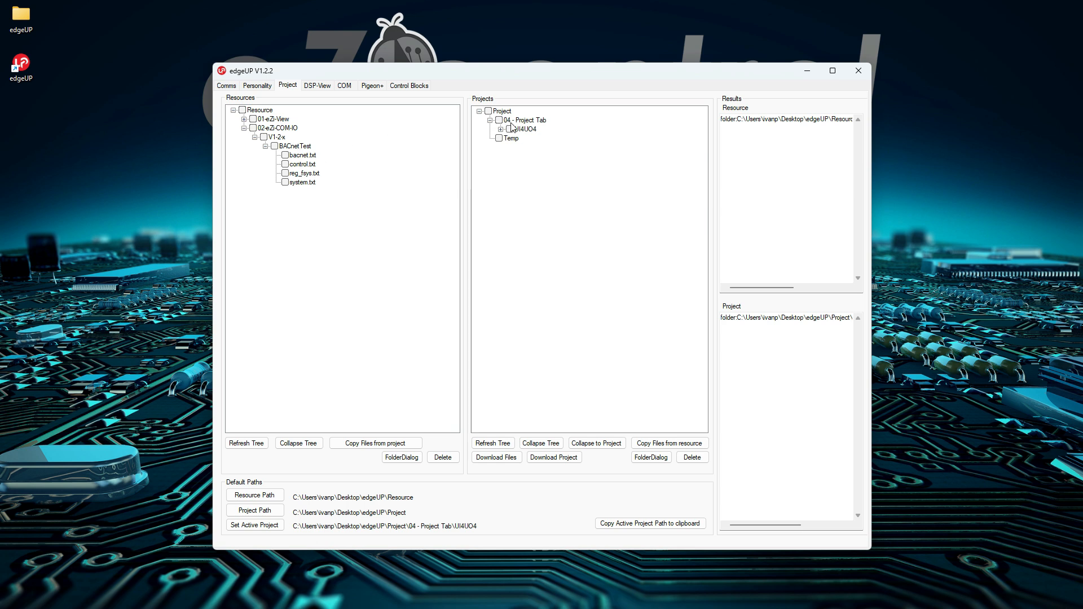
Step: Collapse the V1-2-x resource folder, and expand the UI4UO4 project folder to select only control.txt for download
click(266, 146)
click(254, 137)
click(501, 130)
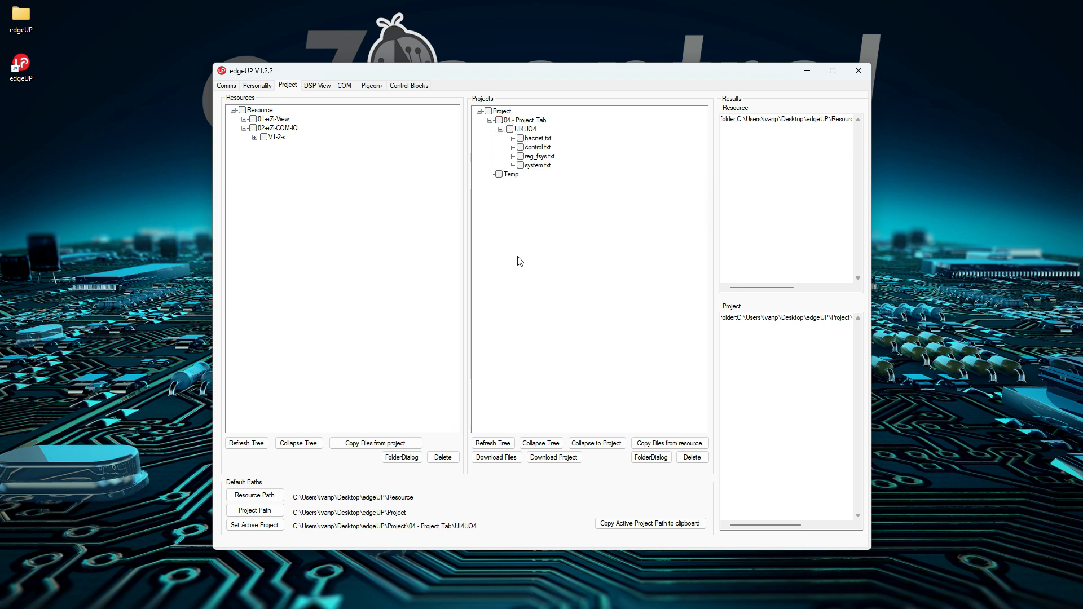
click(520, 148)
click(497, 459)
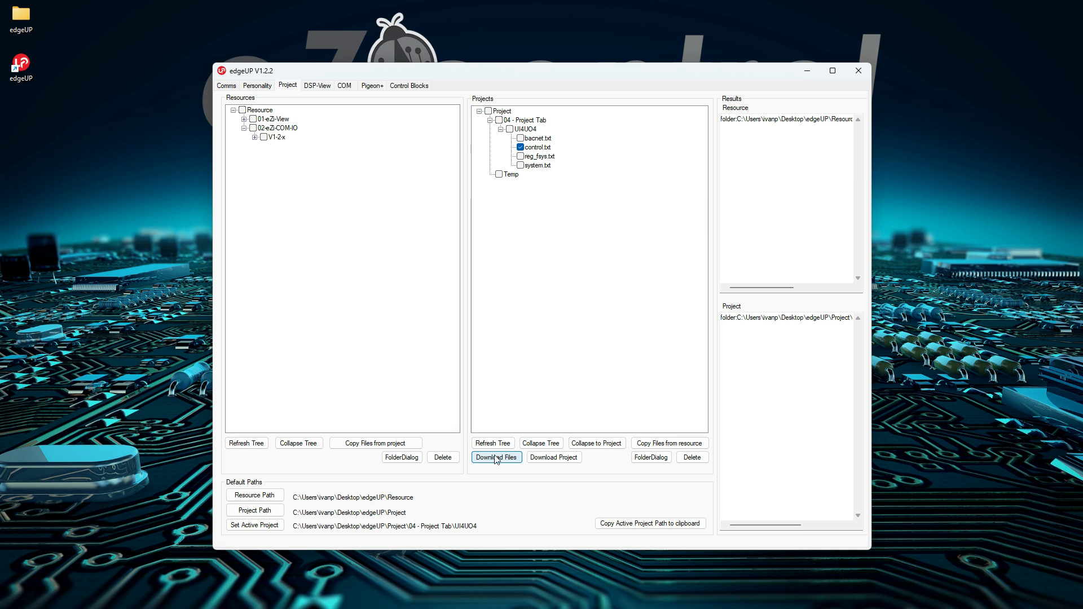
Step: Close the COM5 USB connection and try to download control.txt from the UI4UO4 project folder while disconnected
click(225, 85)
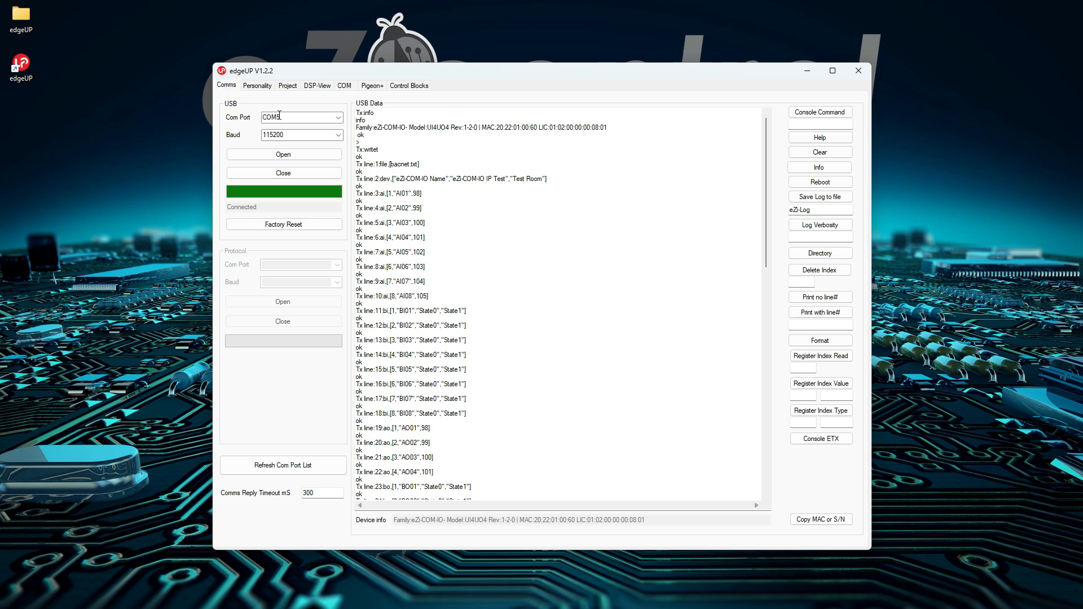
click(298, 173)
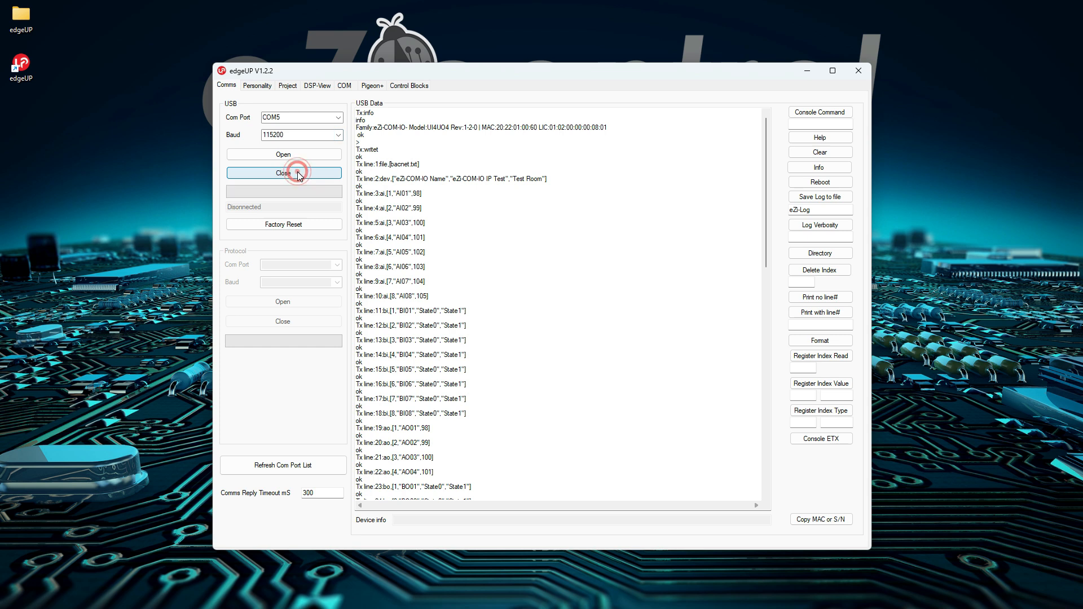
click(288, 86)
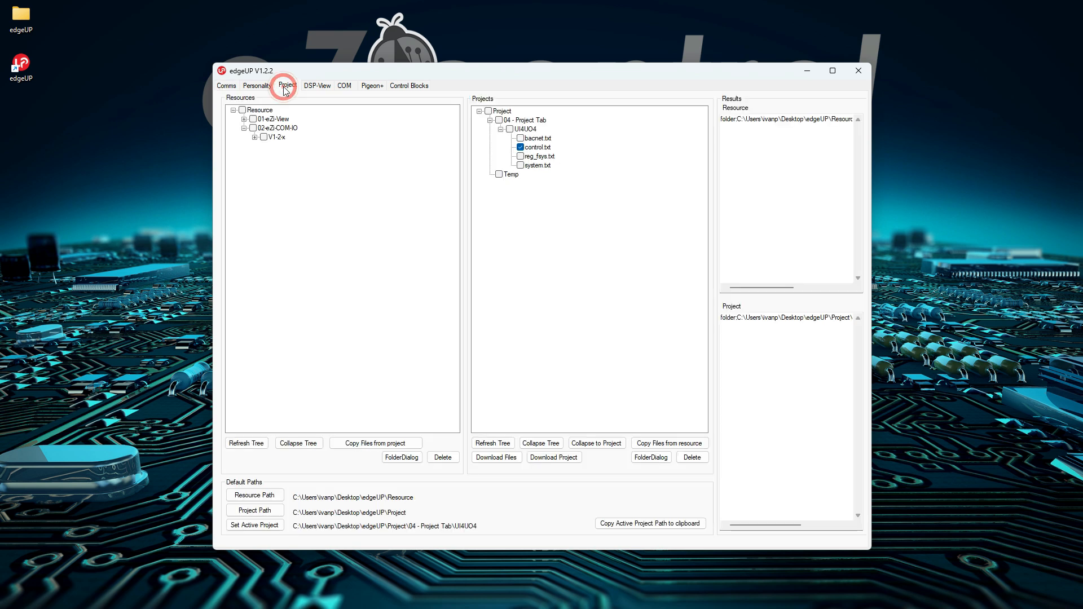
click(497, 460)
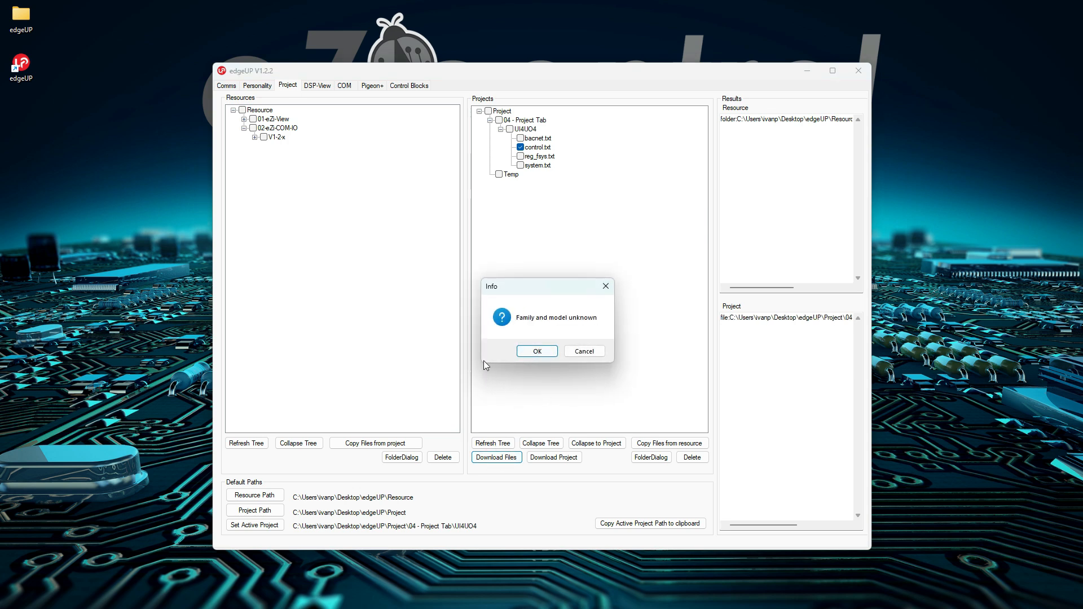
click(536, 353)
click(547, 352)
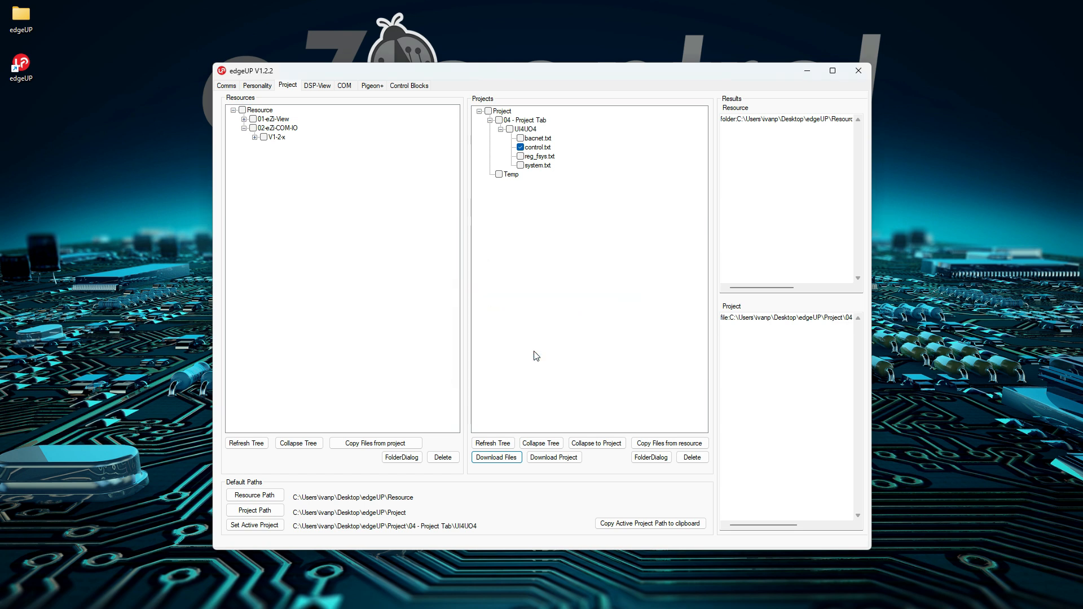
Step: Reopen the USB connection on COM5 at 115200 baud and clear the USB data log
click(227, 86)
click(288, 158)
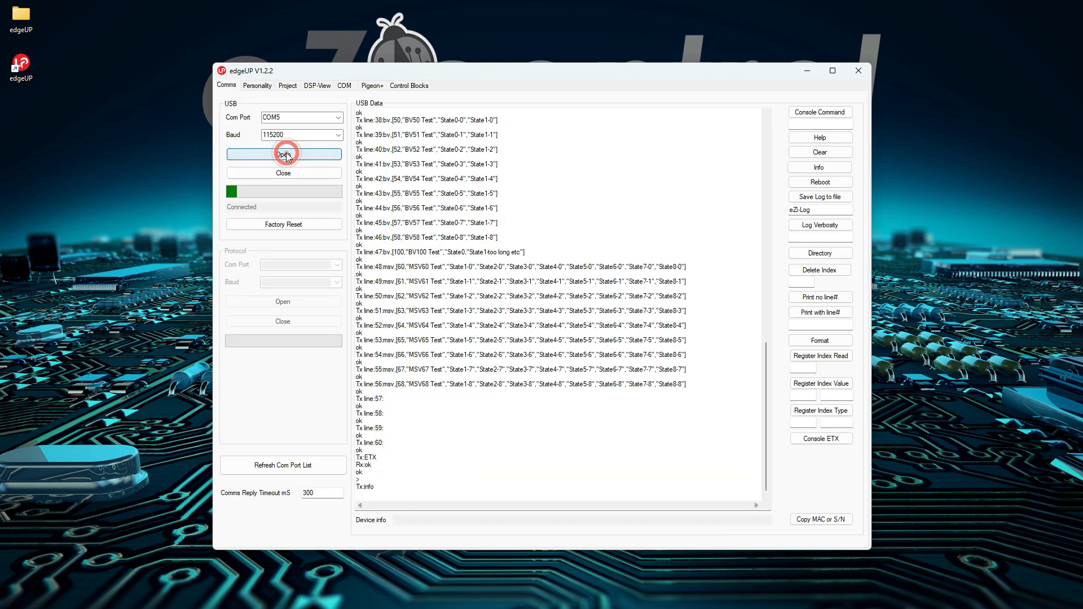
click(804, 153)
Step: Download control.txt from the UI4UO4 project folder to the connected eZi-COM-IO UI4UO4 device and confirm the model
click(287, 85)
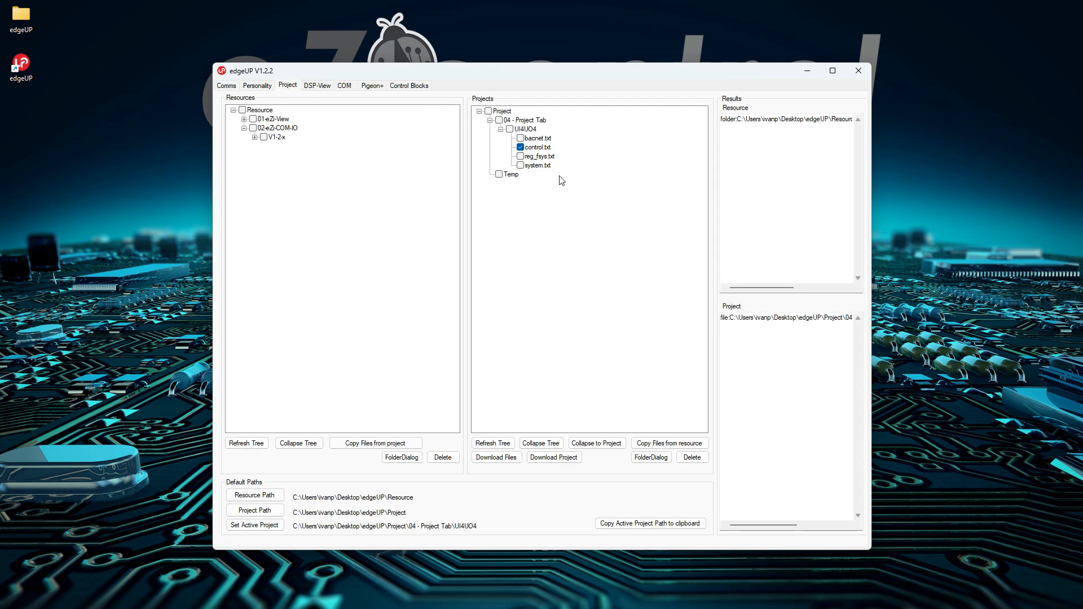
click(496, 457)
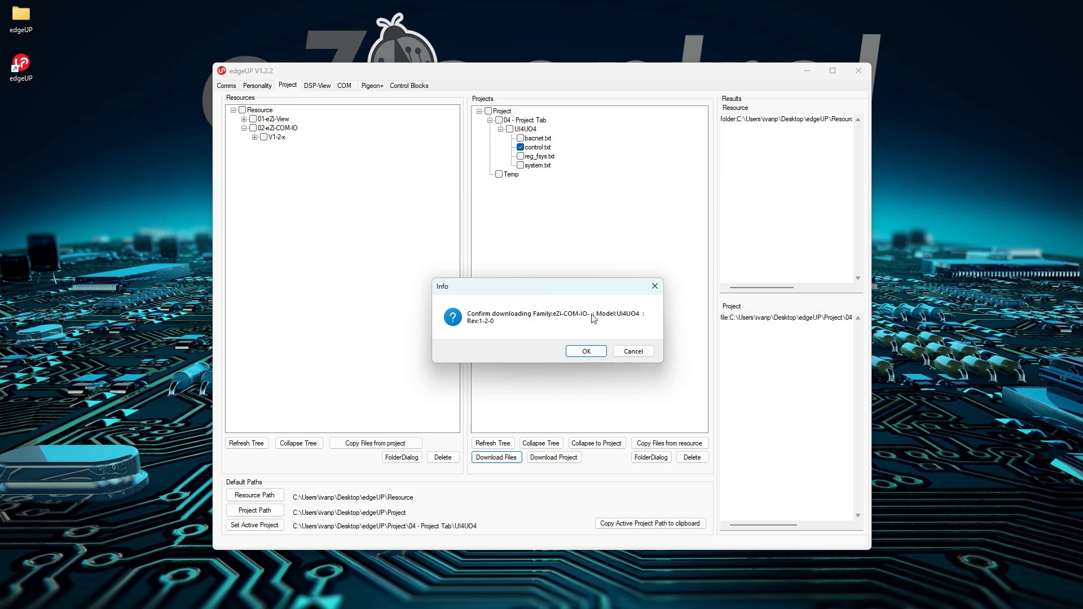
click(581, 350)
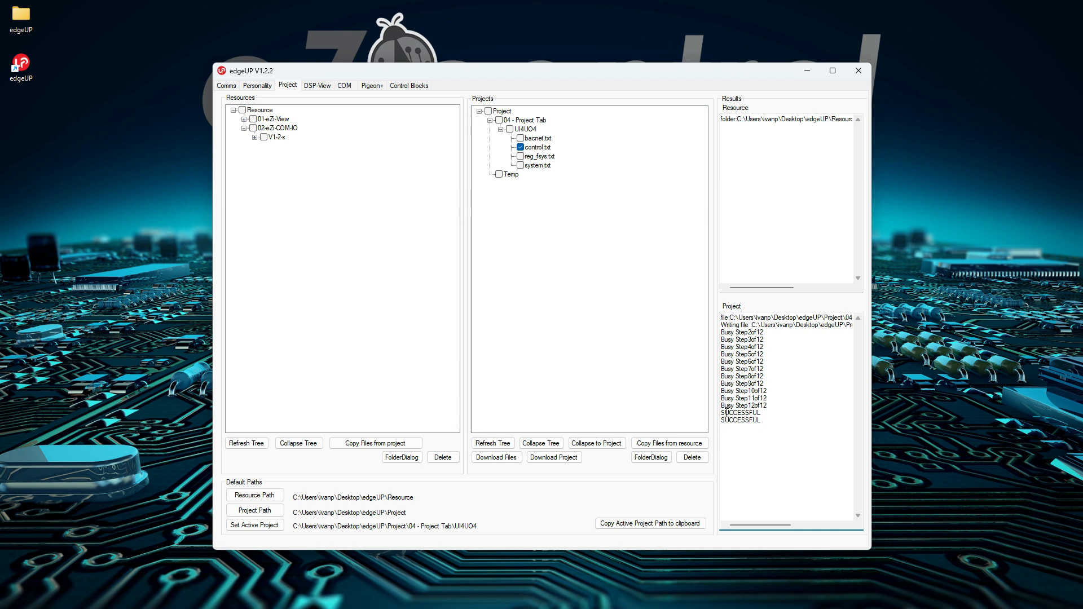
Step: Deselect control.txt and select the whole UI4UO4 project folder instead
click(136, 451)
click(521, 147)
click(510, 130)
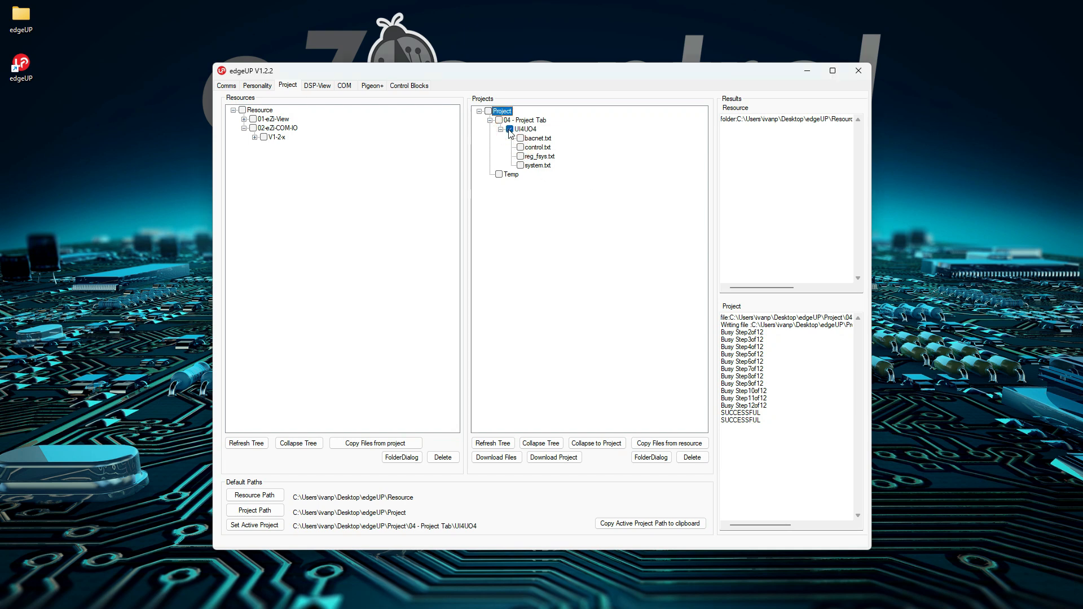